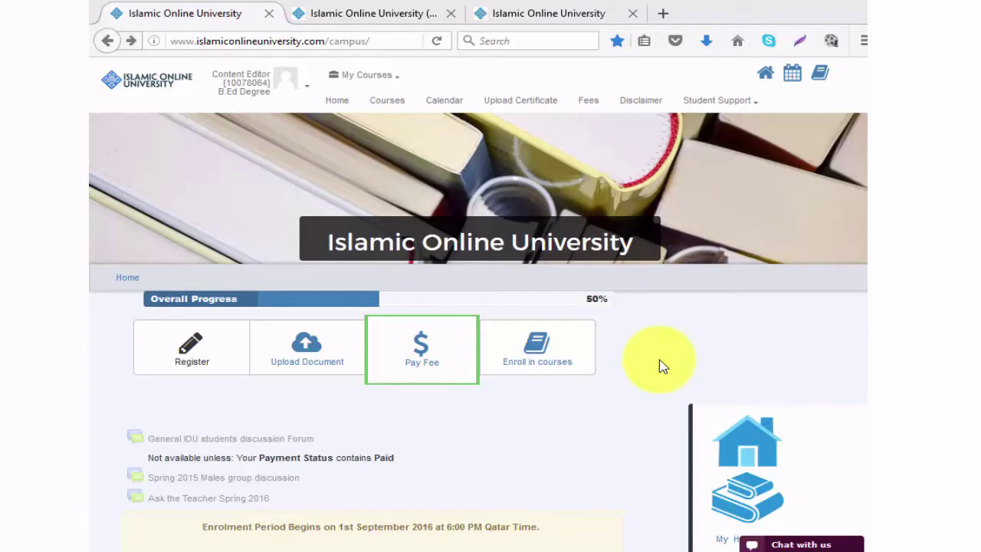
Step: Go to the student Dashboard using the home icon in the right-hand panel
{"action": "left_click", "coordinate": [753, 439]}
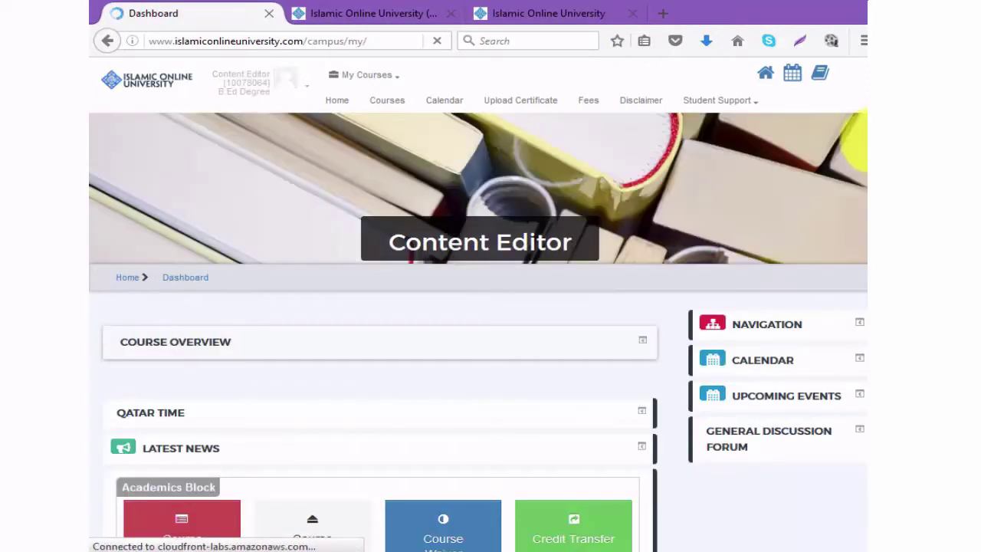
Step: Review the Dashboard's Academics, Support and Extras tiles, then return to the campus Home page
{"action": "scroll", "coordinate": [862, 177], "scroll_direction": "down", "scroll_amount": 5}
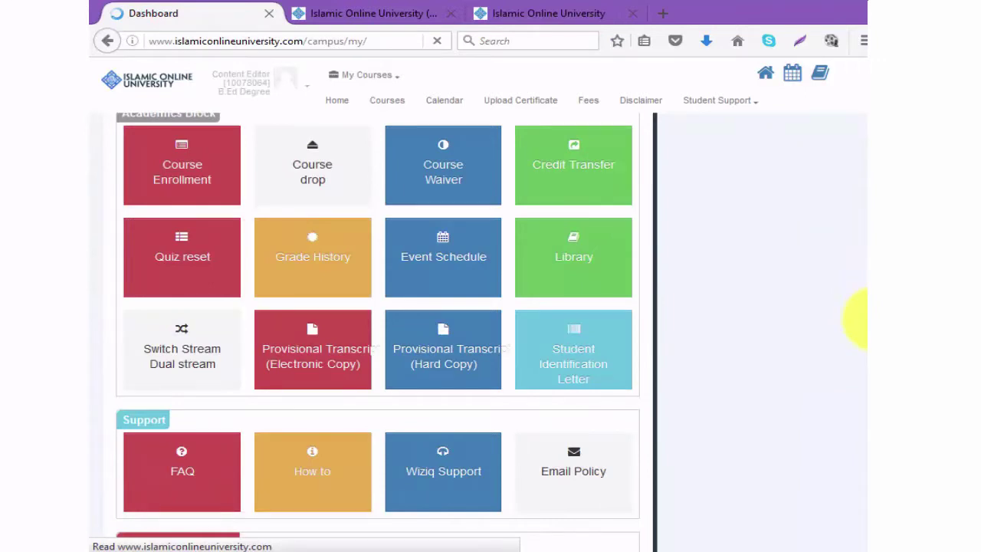
{"action": "scroll", "coordinate": [863, 318], "scroll_direction": "down", "scroll_amount": 6}
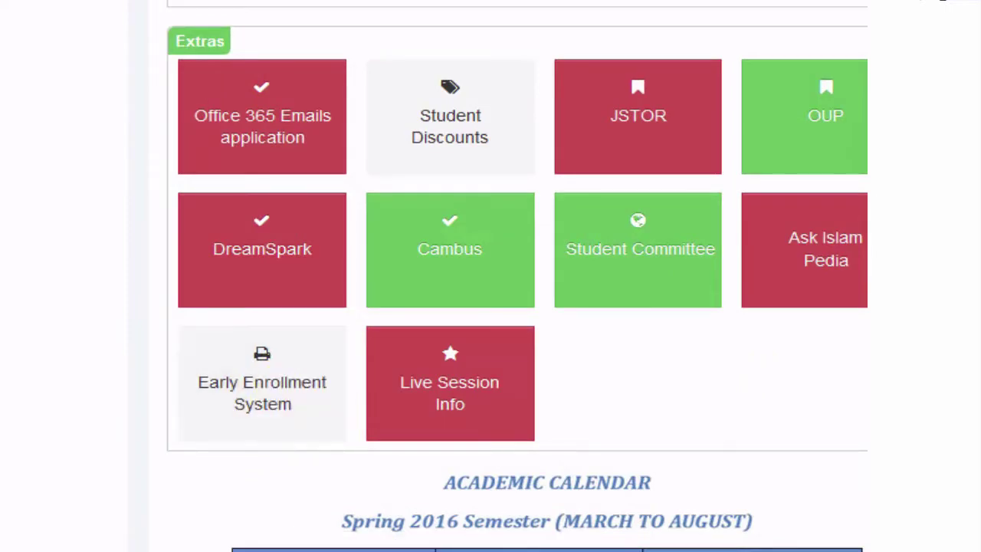
{"action": "scroll", "coordinate": [517, 276], "scroll_direction": "up", "scroll_amount": 10}
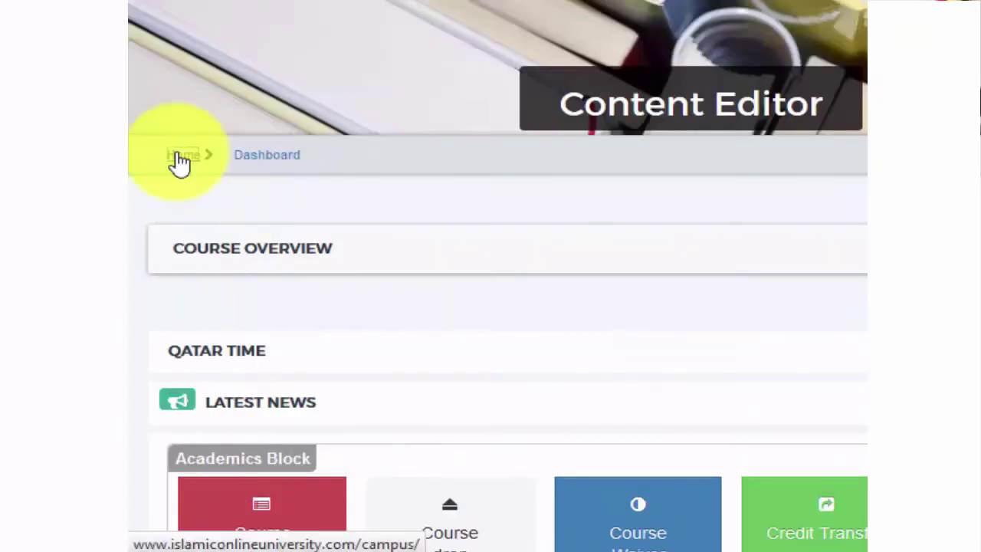
{"action": "left_click", "coordinate": [177, 156]}
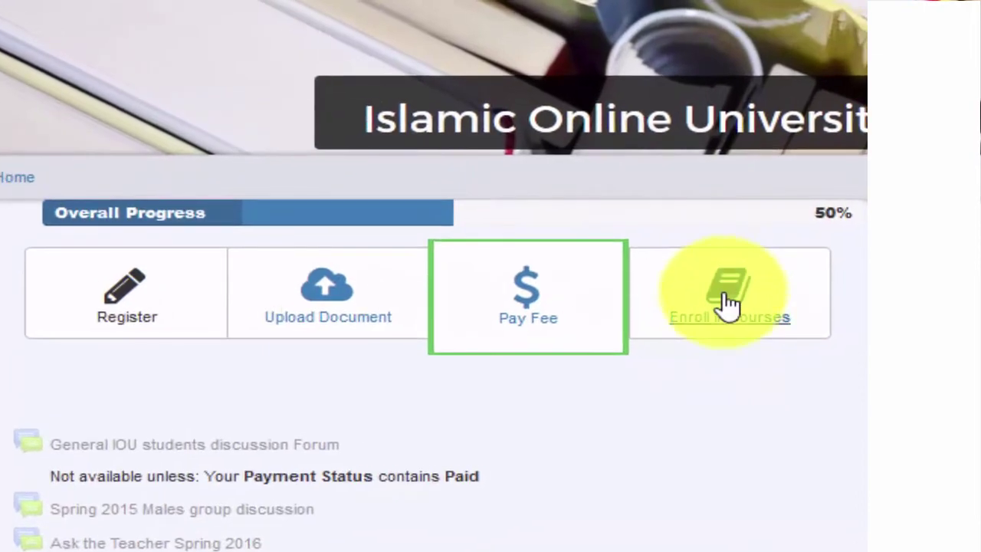
Step: Go through Enroll in courses and its instructions to reach the Enrolment Request form
{"action": "left_click", "coordinate": [727, 303]}
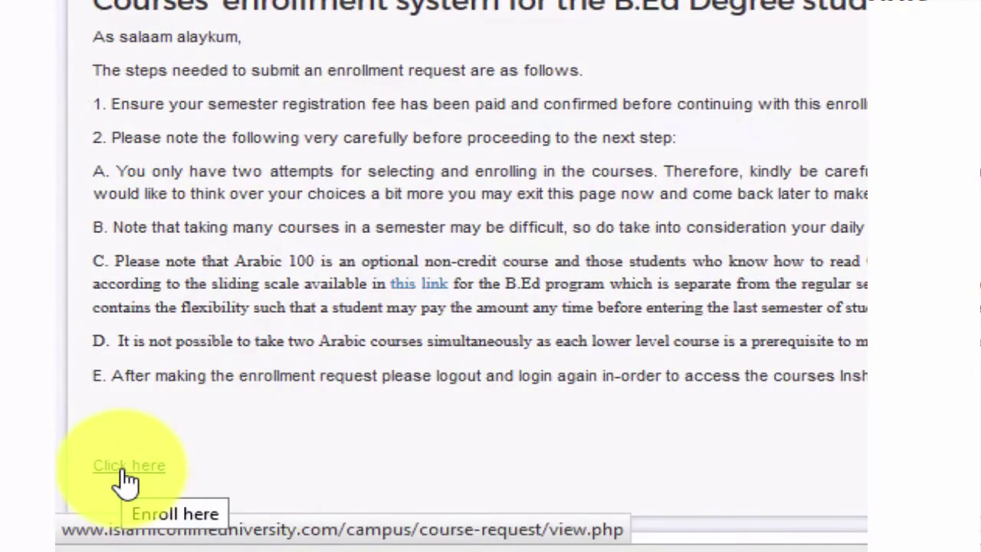
{"action": "left_click", "coordinate": [126, 468]}
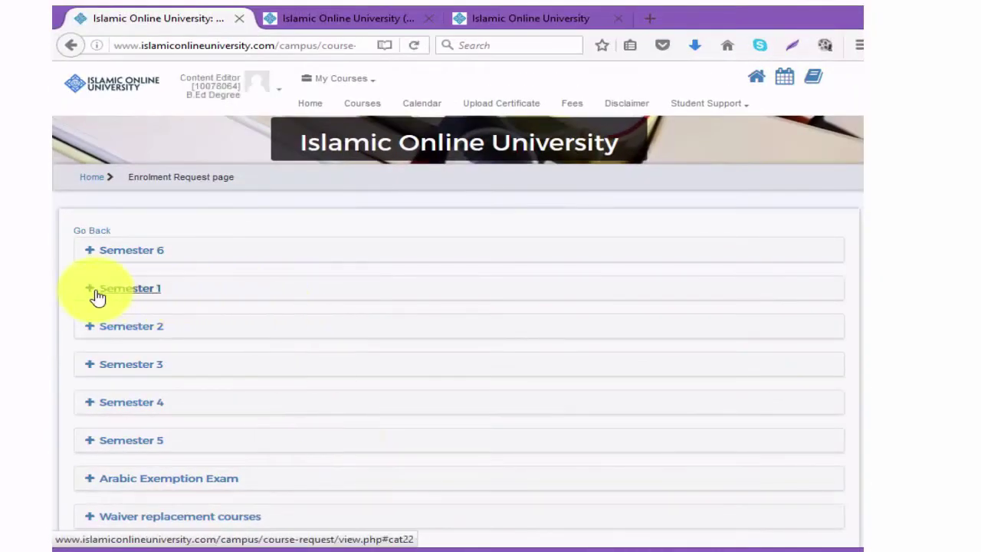
Step: Expand Semester 1, browse its course cards, and tick Aqeedah 101 for enrolment
{"action": "left_click", "coordinate": [97, 294]}
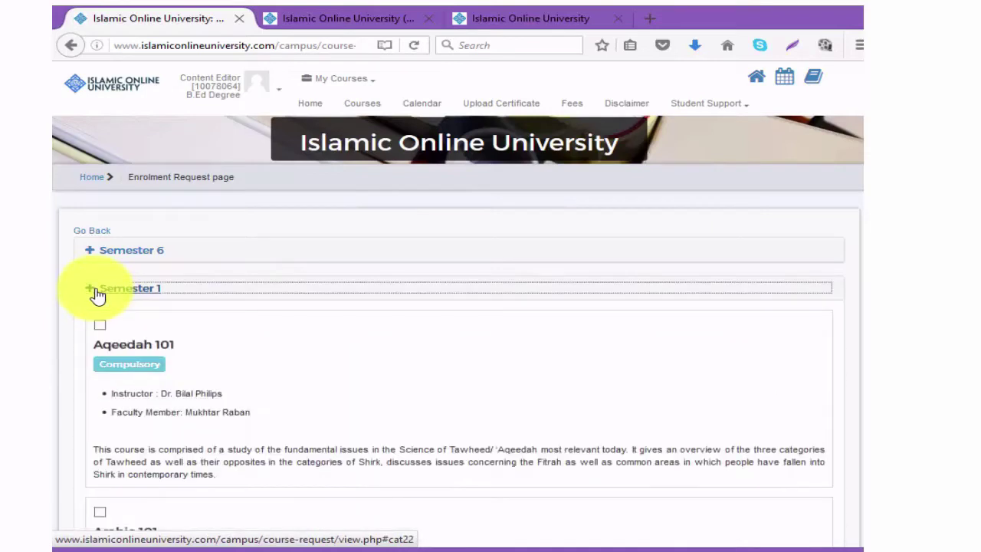
{"action": "scroll", "coordinate": [852, 169], "scroll_direction": "down", "scroll_amount": 3}
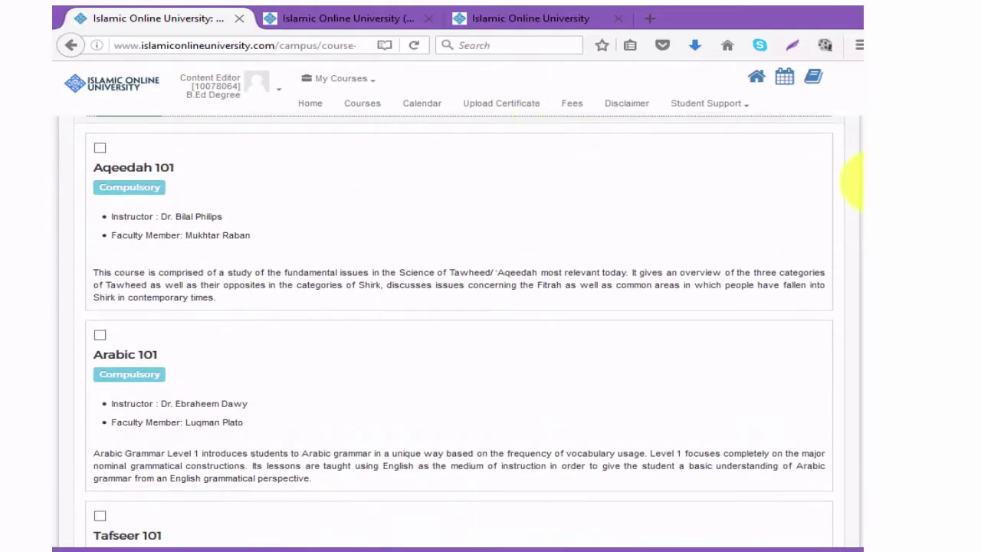
{"action": "scroll", "coordinate": [854, 200], "scroll_direction": "down", "scroll_amount": 3}
{"action": "scroll", "coordinate": [854, 246], "scroll_direction": "down", "scroll_amount": 7}
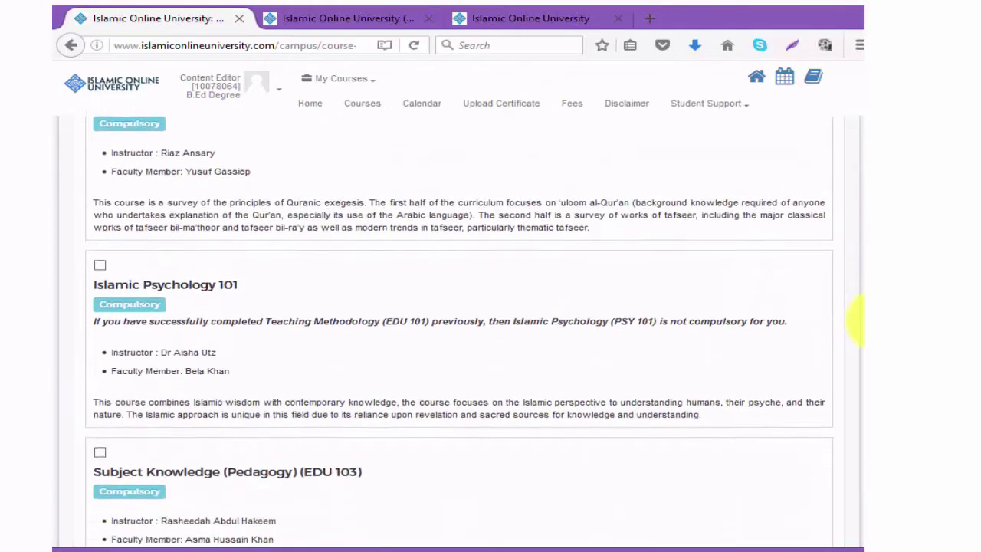
{"action": "scroll", "coordinate": [855, 388], "scroll_direction": "down", "scroll_amount": 1}
{"action": "scroll", "coordinate": [852, 368], "scroll_direction": "up", "scroll_amount": 6}
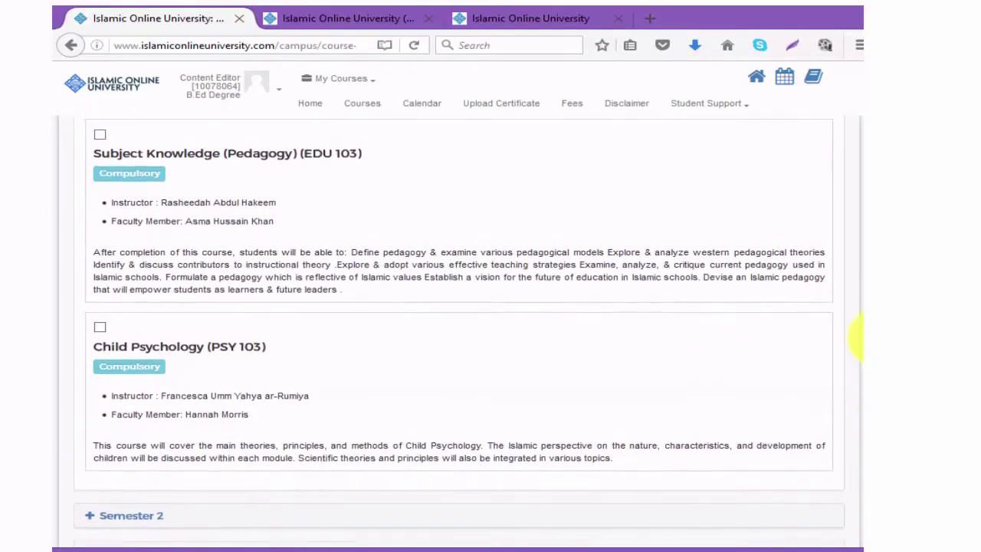
{"action": "scroll", "coordinate": [862, 223], "scroll_direction": "up", "scroll_amount": 3}
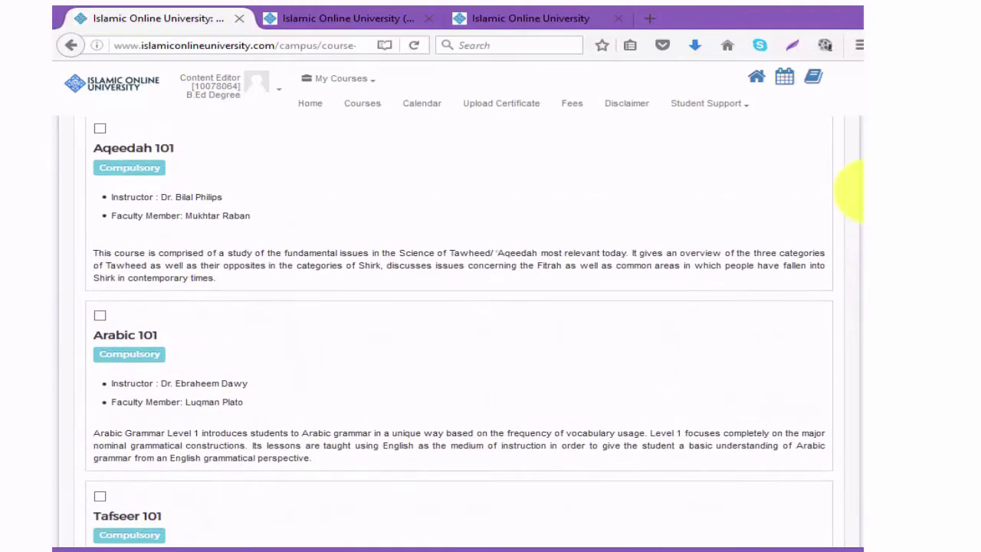
{"action": "scroll", "coordinate": [855, 188], "scroll_direction": "down", "scroll_amount": 1}
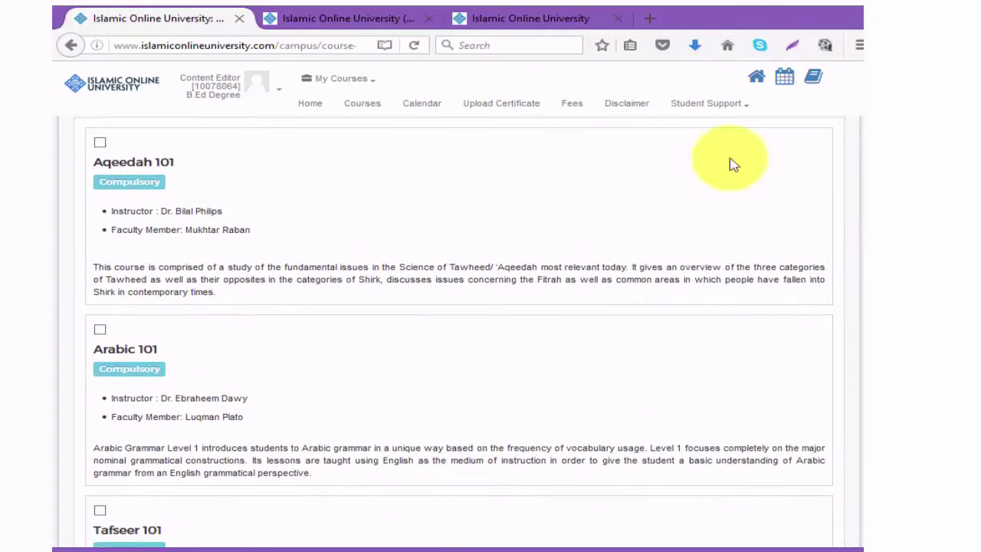
{"action": "left_click", "coordinate": [101, 144]}
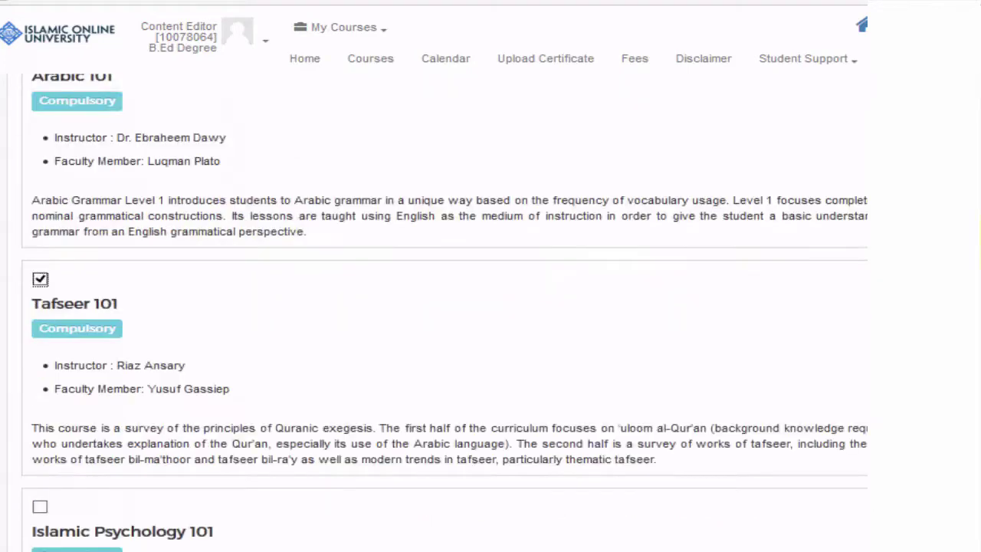
Step: Scroll through the Semester 1 course list to review the ticked courses
{"action": "scroll", "coordinate": [437, 307], "scroll_direction": "up", "scroll_amount": 5}
{"action": "scroll", "coordinate": [437, 306], "scroll_direction": "down", "scroll_amount": 2}
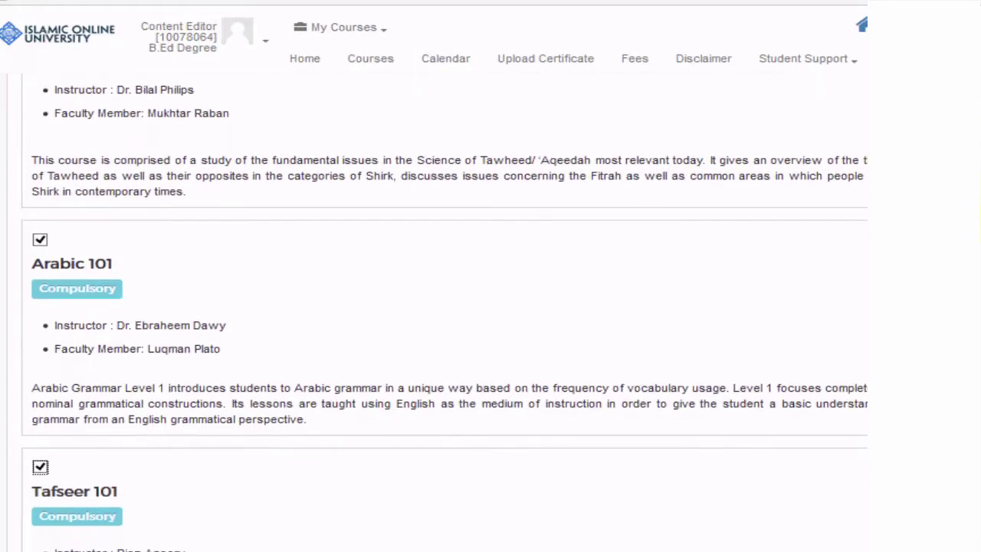
{"action": "scroll", "coordinate": [445, 306], "scroll_direction": "down", "scroll_amount": 2}
{"action": "scroll", "coordinate": [445, 312], "scroll_direction": "down", "scroll_amount": 6}
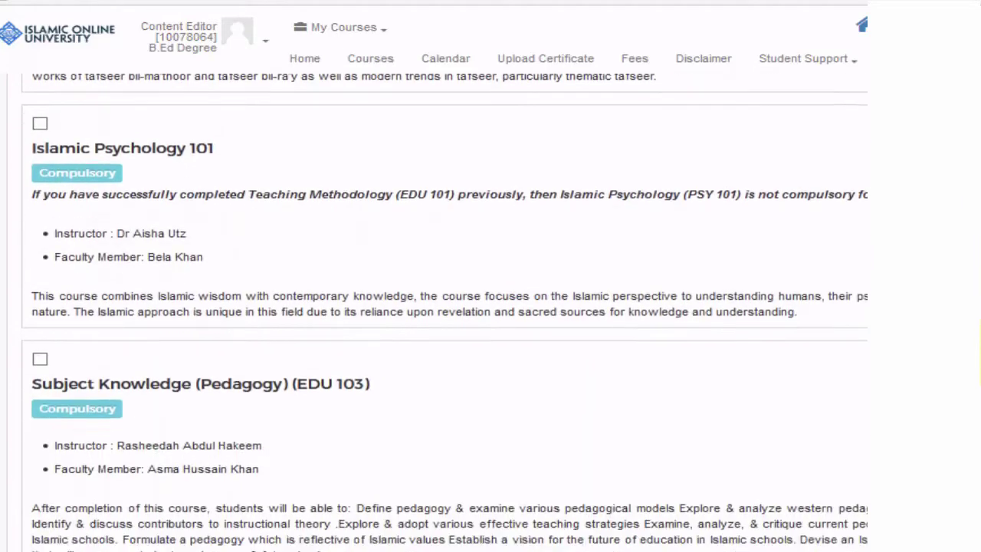
{"action": "scroll", "coordinate": [444, 307], "scroll_direction": "down", "scroll_amount": 2}
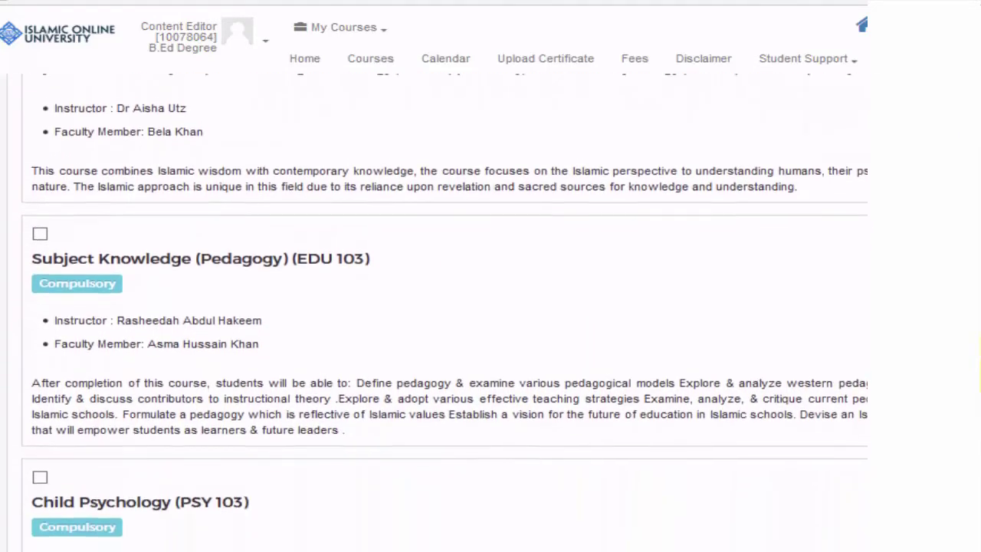
{"action": "scroll", "coordinate": [444, 307], "scroll_direction": "up", "scroll_amount": 7}
{"action": "scroll", "coordinate": [444, 313], "scroll_direction": "up", "scroll_amount": 4}
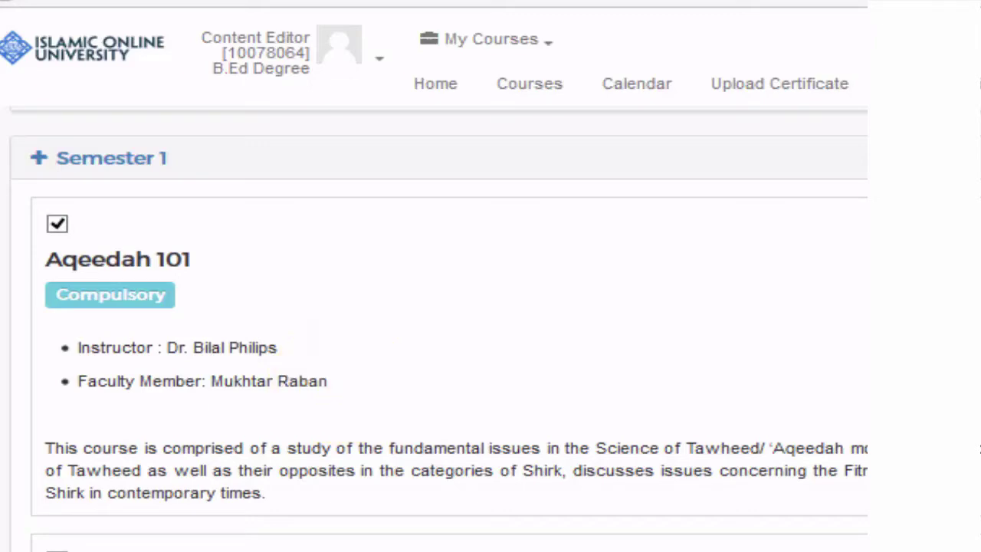
{"action": "scroll", "coordinate": [851, 187], "scroll_direction": "down", "scroll_amount": 5}
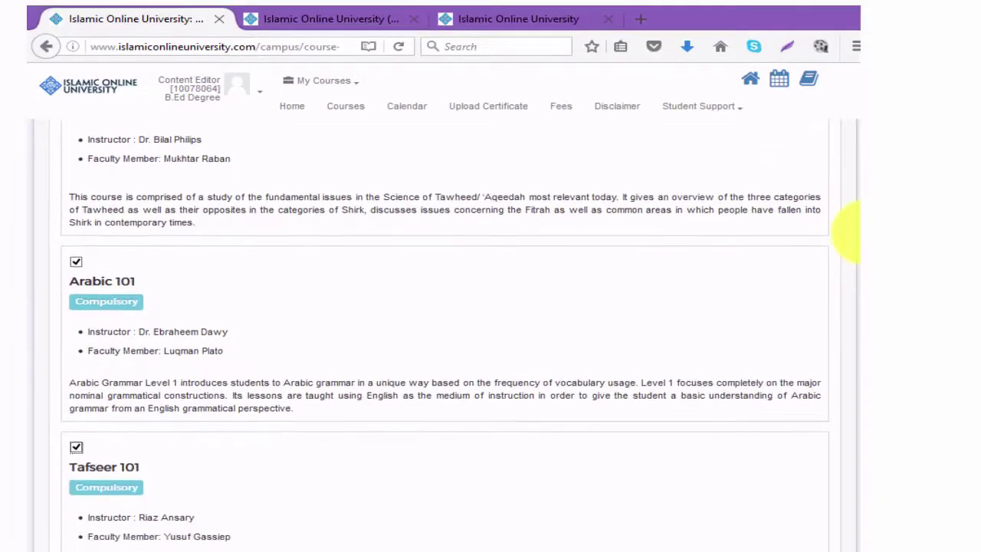
{"action": "scroll", "coordinate": [851, 310], "scroll_direction": "down", "scroll_amount": 11}
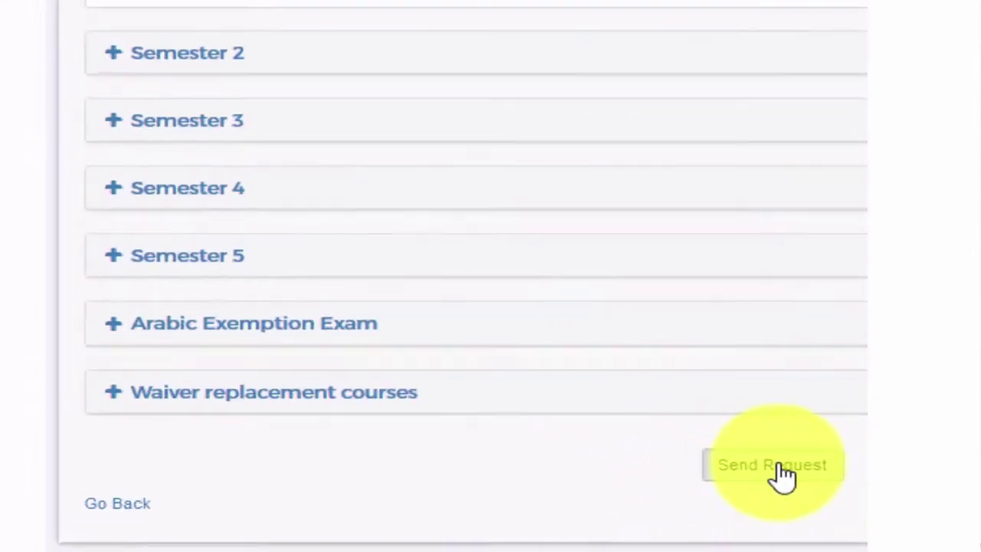
Step: Submit the Semester 1 enrolment request with Send Request
{"action": "left_click", "coordinate": [784, 475]}
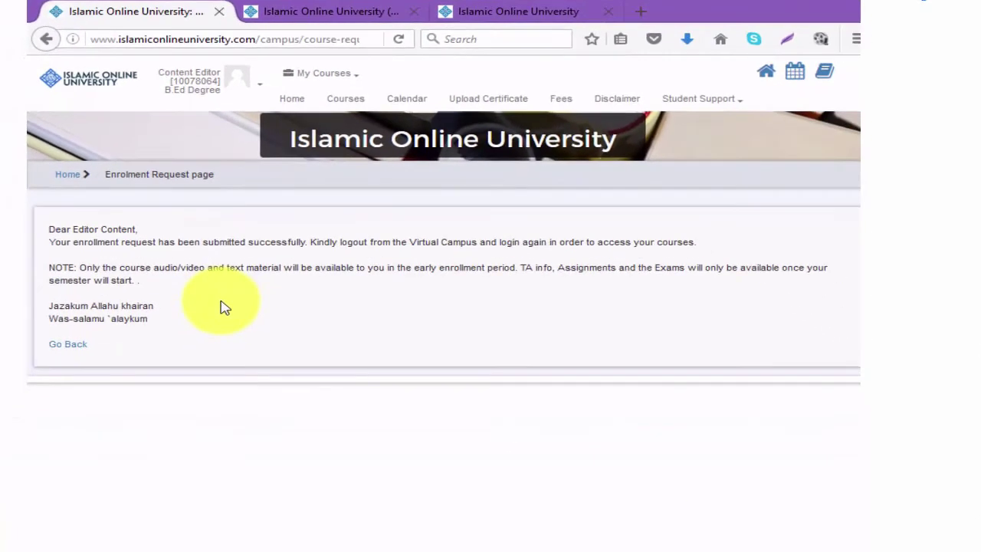
Step: Go back, log out and log back in, then open the Courses category list
{"action": "left_click", "coordinate": [56, 350]}
{"action": "left_click", "coordinate": [259, 83]}
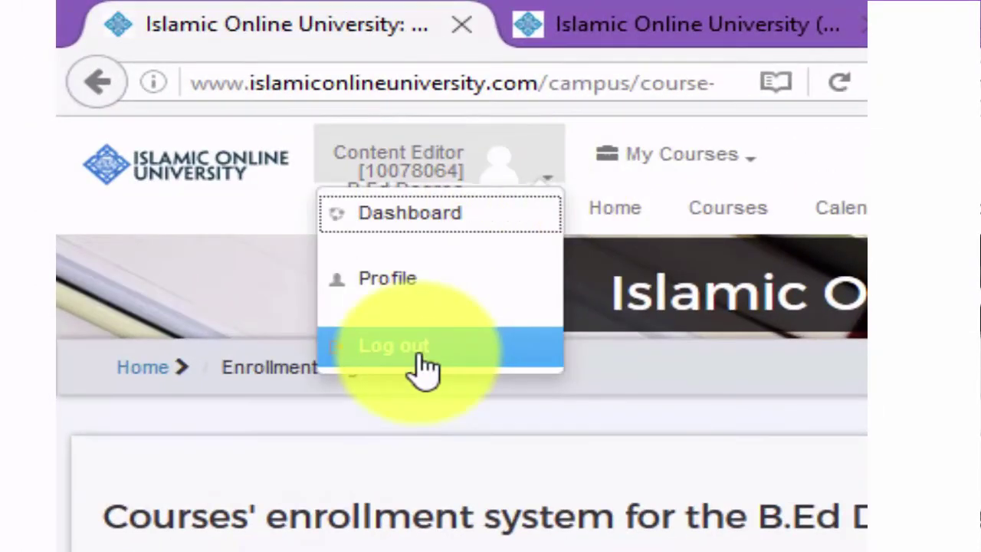
{"action": "left_click", "coordinate": [204, 163]}
{"action": "left_click", "coordinate": [251, 305]}
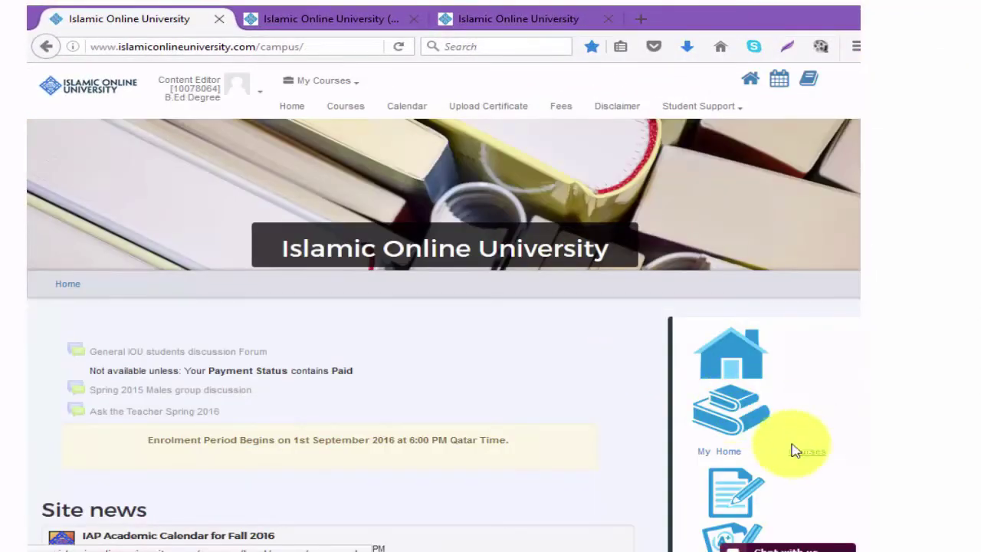
{"action": "left_click", "coordinate": [743, 424]}
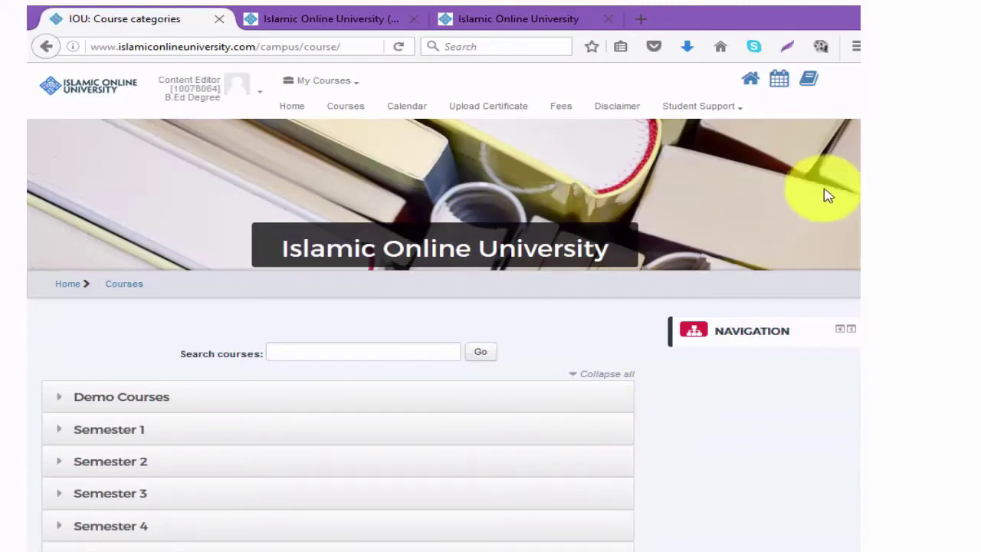
Step: Expand the Semester 1 category and open the Aqeedah 101 course
{"action": "scroll", "coordinate": [847, 192], "scroll_direction": "down", "scroll_amount": 3}
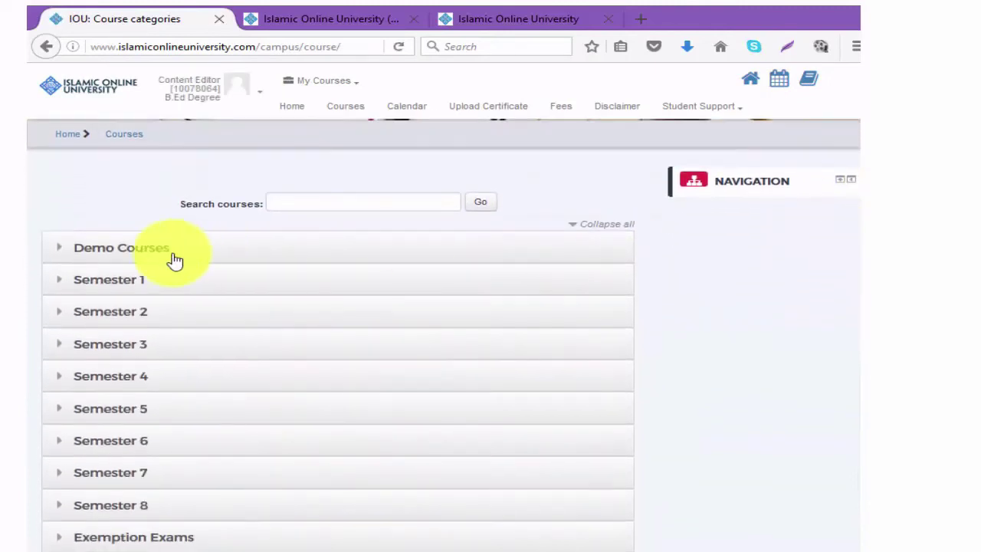
{"action": "left_click", "coordinate": [63, 283]}
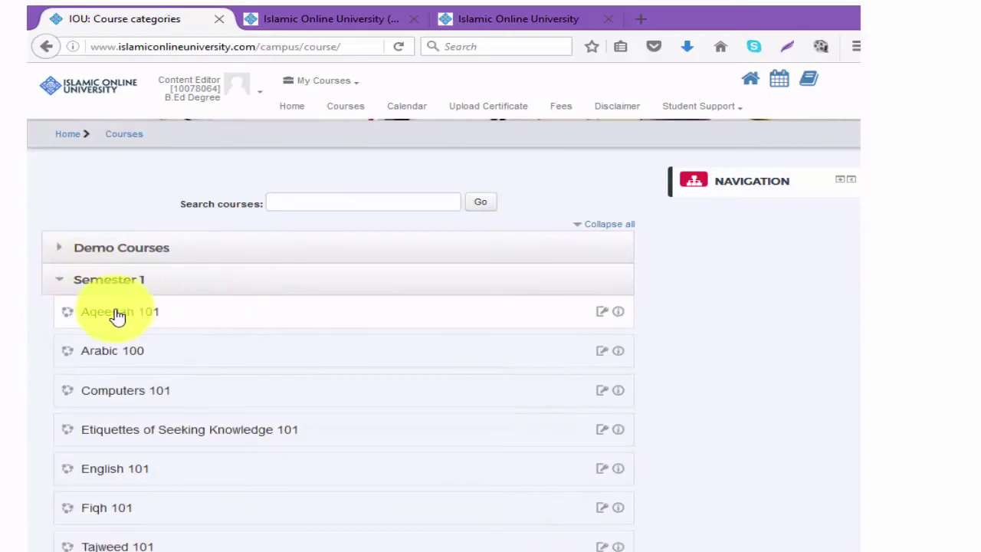
{"action": "left_click", "coordinate": [119, 315]}
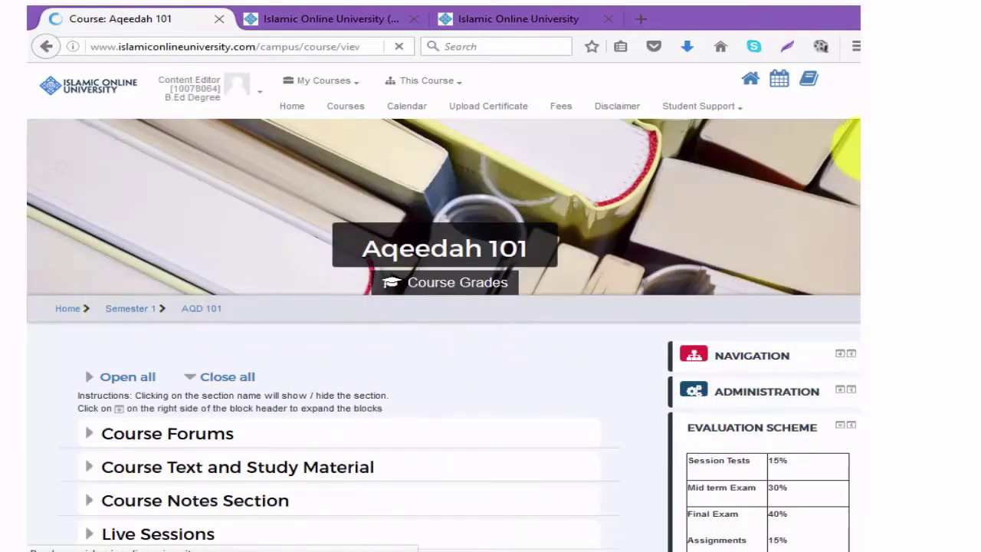
Step: Collapse Aqeedah 101's Module 1 section and scroll through the course page
{"action": "scroll", "coordinate": [851, 191], "scroll_direction": "down", "scroll_amount": 5}
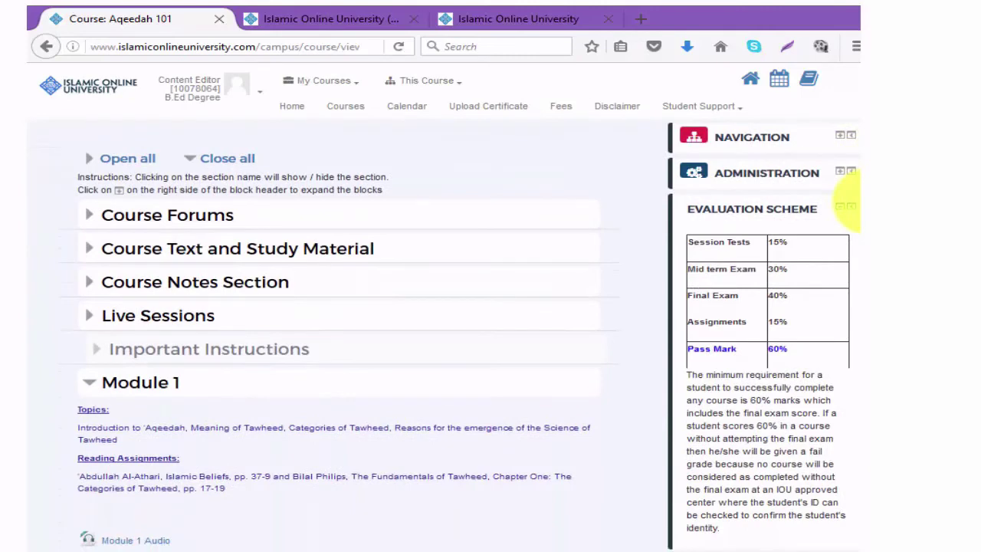
{"action": "scroll", "coordinate": [565, 240], "scroll_direction": "up", "scroll_amount": 2}
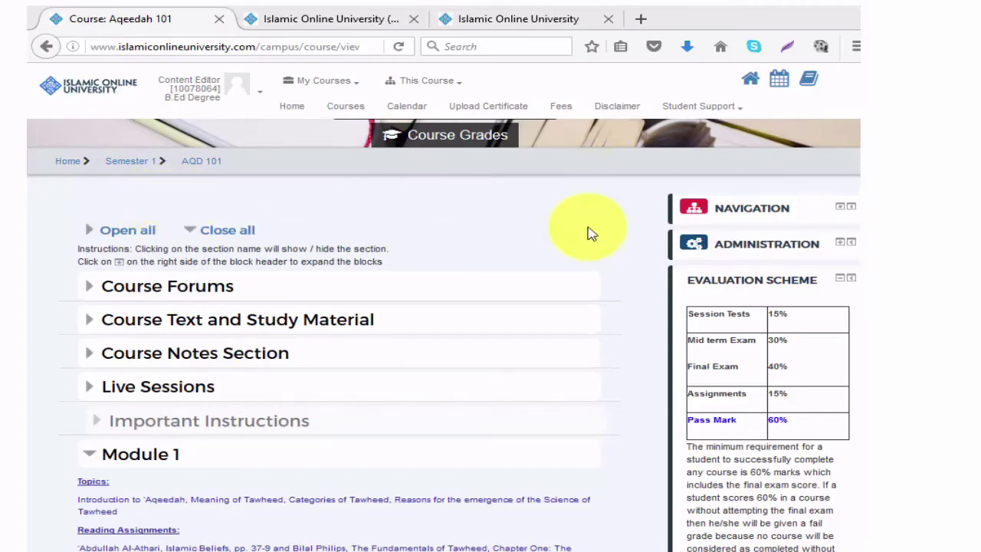
{"action": "left_click", "coordinate": [90, 457]}
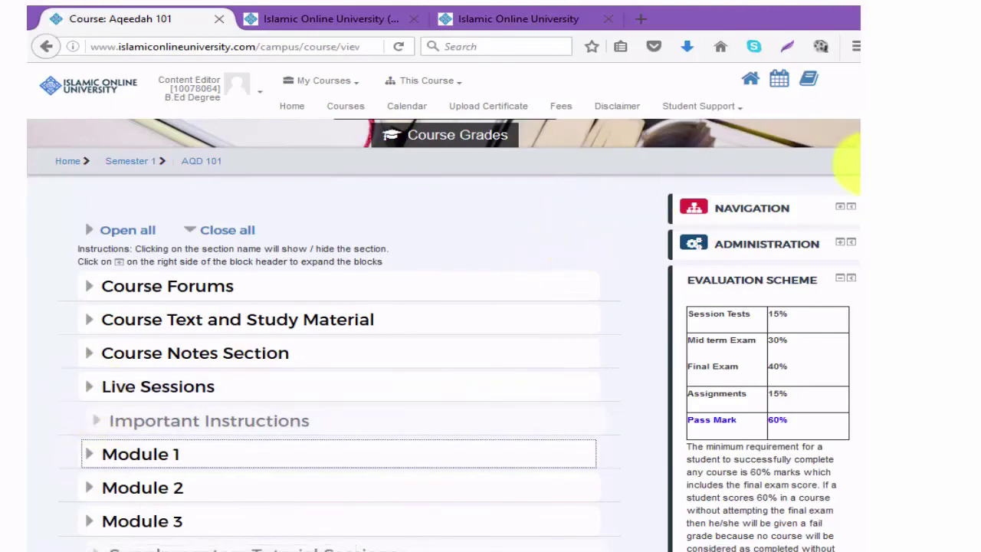
{"action": "scroll", "coordinate": [843, 171], "scroll_direction": "down", "scroll_amount": 5}
{"action": "scroll", "coordinate": [844, 219], "scroll_direction": "up", "scroll_amount": 7}
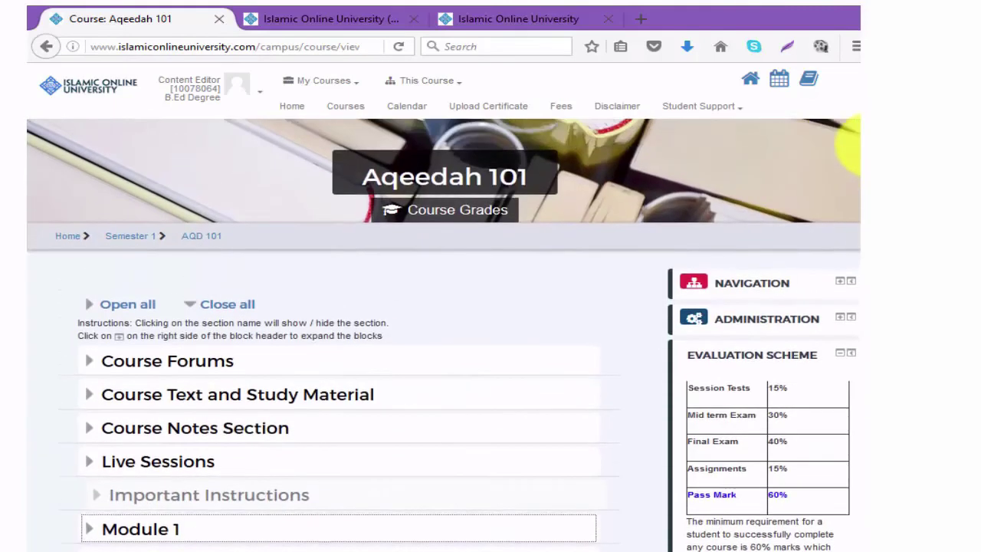
{"action": "scroll", "coordinate": [847, 192], "scroll_direction": "down", "scroll_amount": 2}
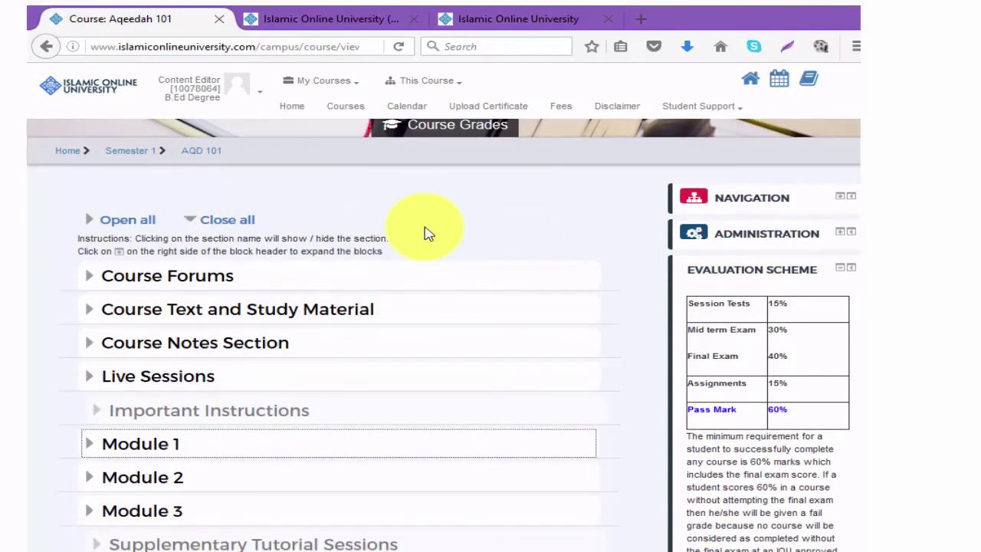
Step: Return to the campus home page via the Home breadcrumb and browse it
{"action": "left_click", "coordinate": [75, 151]}
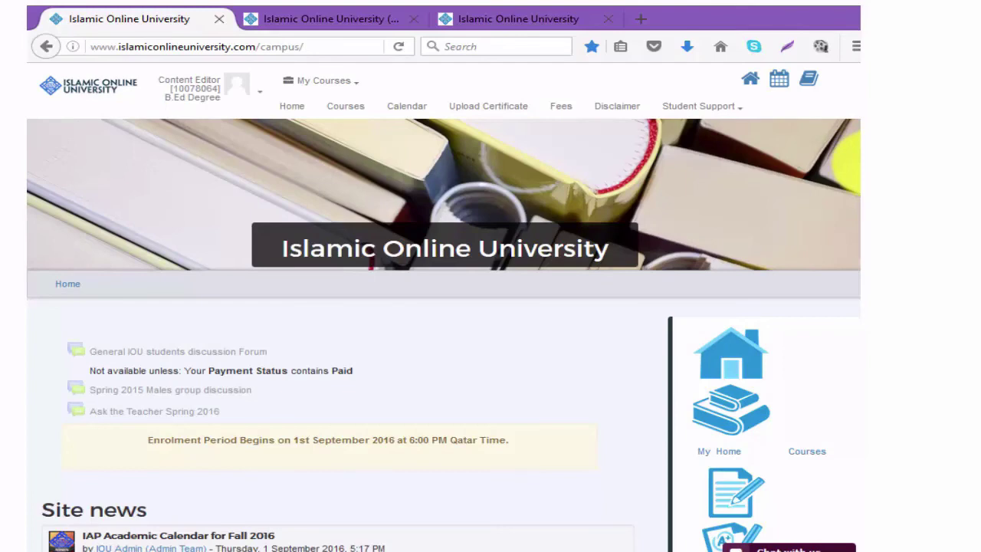
{"action": "scroll", "coordinate": [849, 160], "scroll_direction": "down", "scroll_amount": 4}
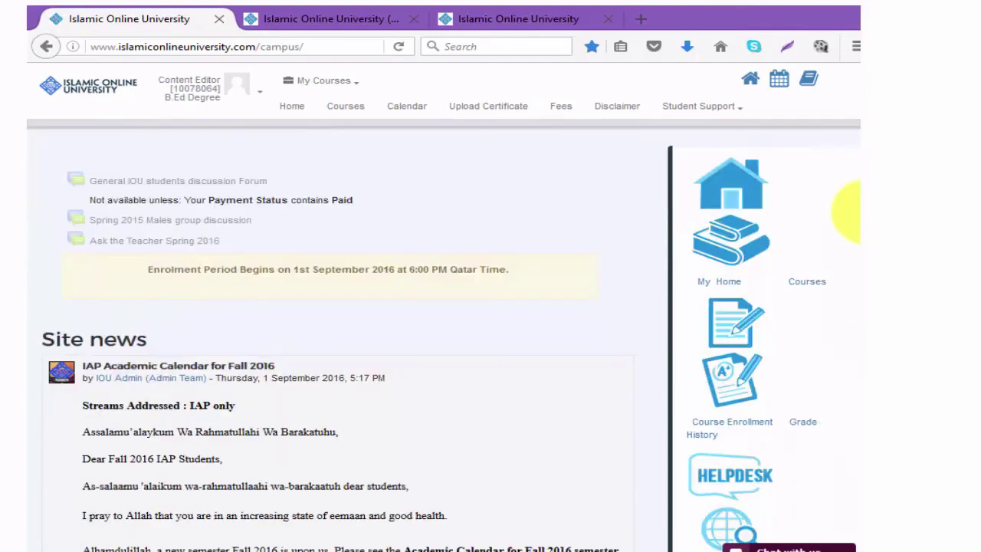
{"action": "scroll", "coordinate": [847, 170], "scroll_direction": "up", "scroll_amount": 4}
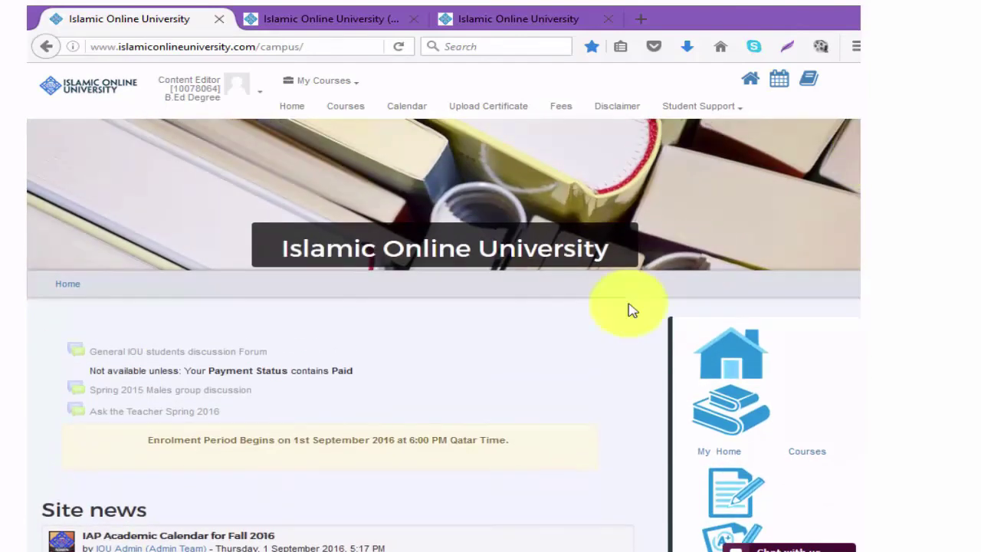